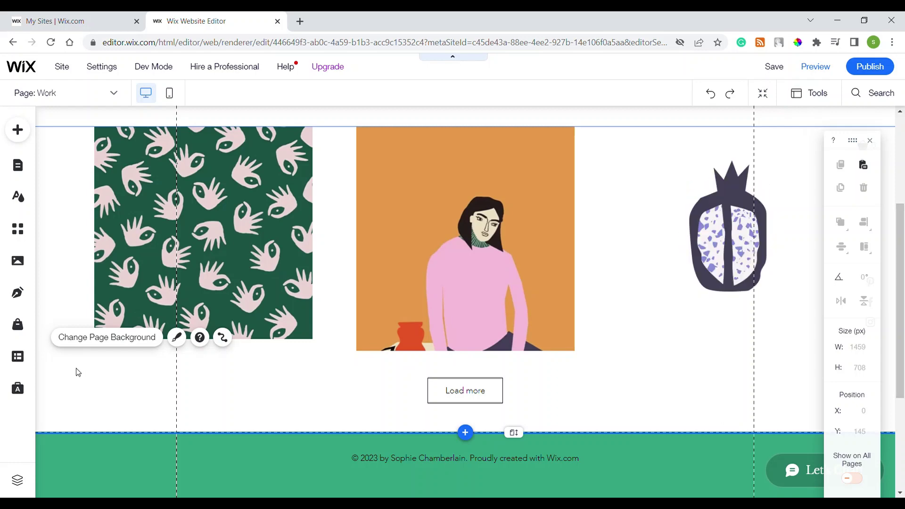
Add dynamic pages to the site using the Custom preset
{"action": "left_click", "coordinate": [24, 175]}
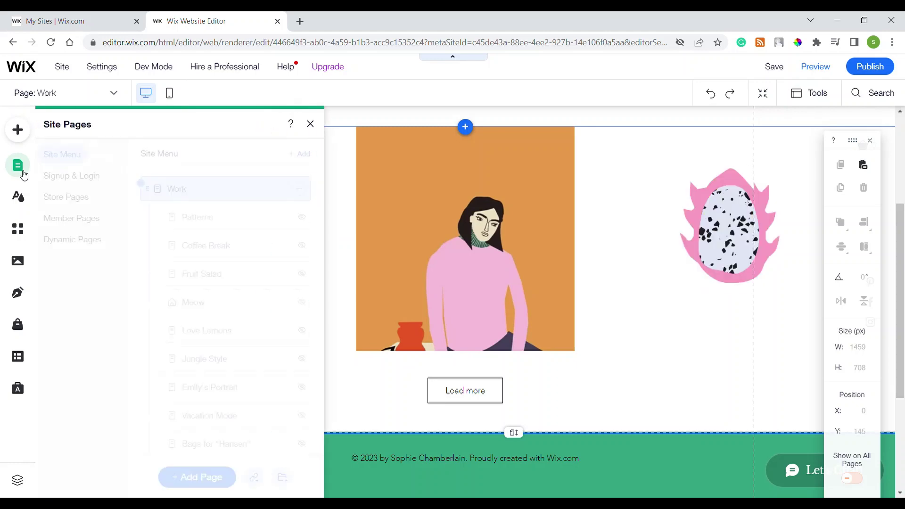
{"action": "left_click", "coordinate": [87, 241]}
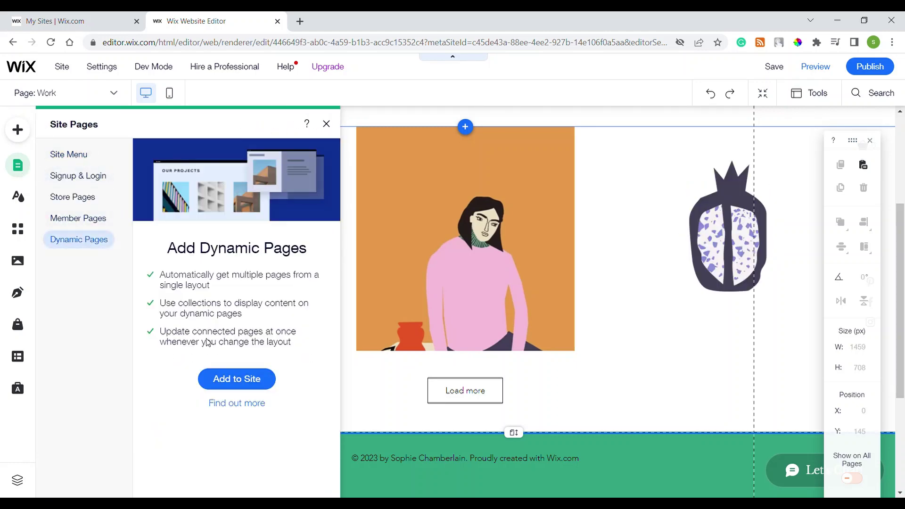
{"action": "left_click", "coordinate": [222, 379]}
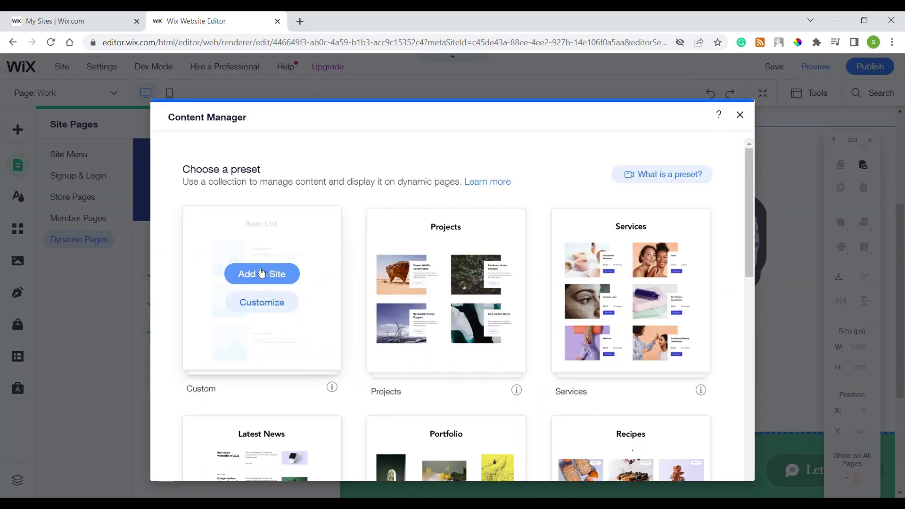
{"action": "left_click", "coordinate": [283, 268]}
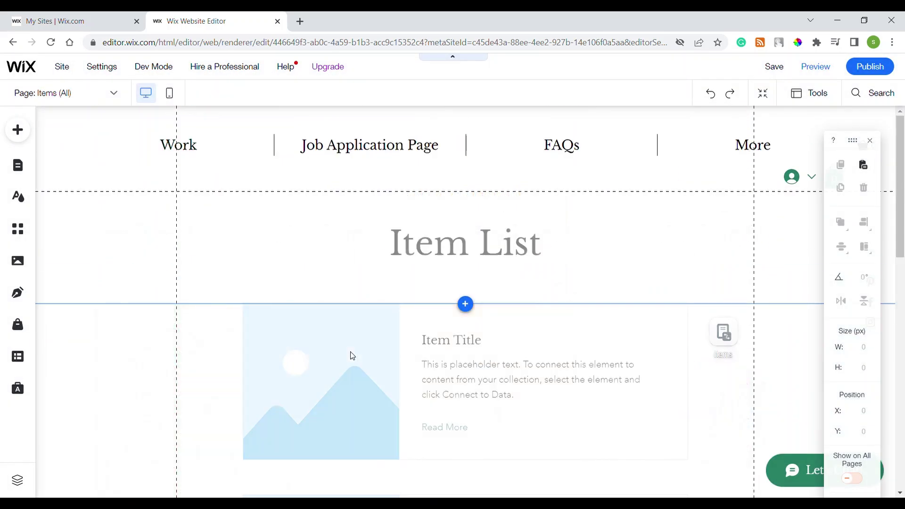
Open the Items collection in the Content Manager and examine the Title field's properties
{"action": "scroll", "coordinate": [405, 366], "scroll_direction": "down", "scroll_amount": 3}
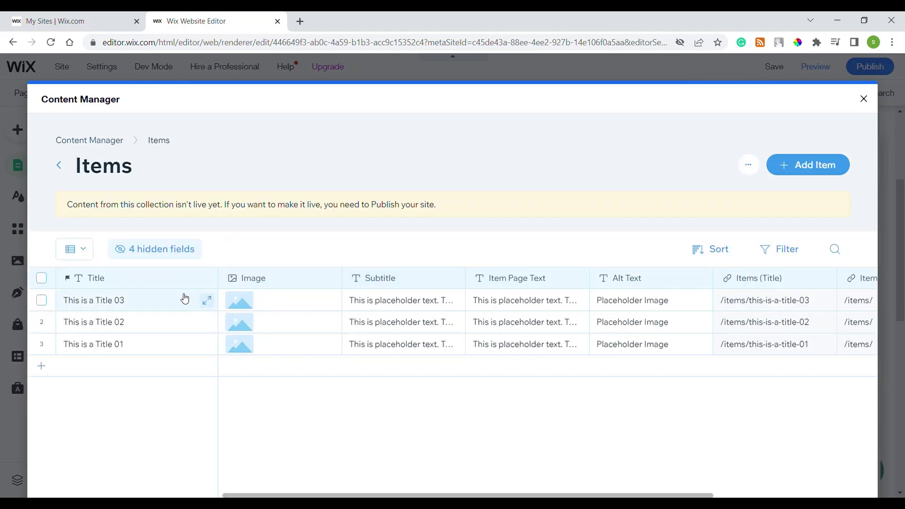
{"action": "left_click", "coordinate": [172, 279]}
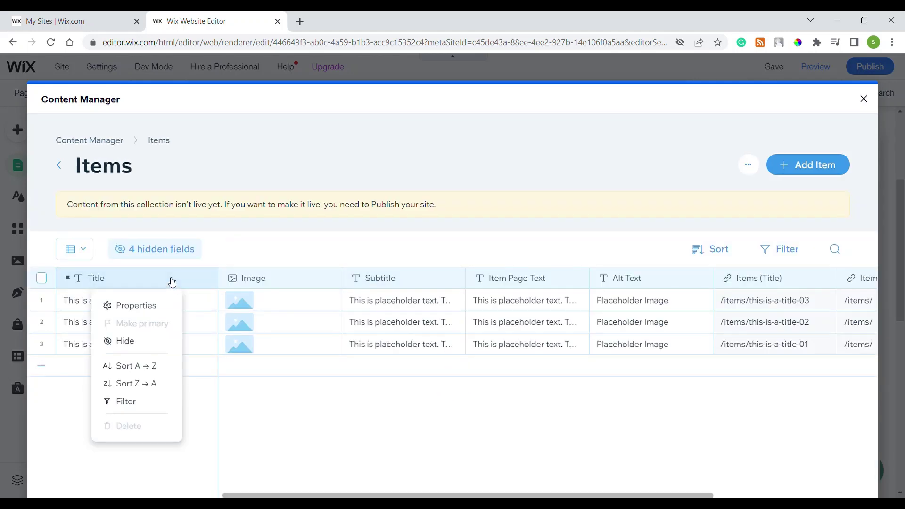
{"action": "left_click", "coordinate": [128, 312]}
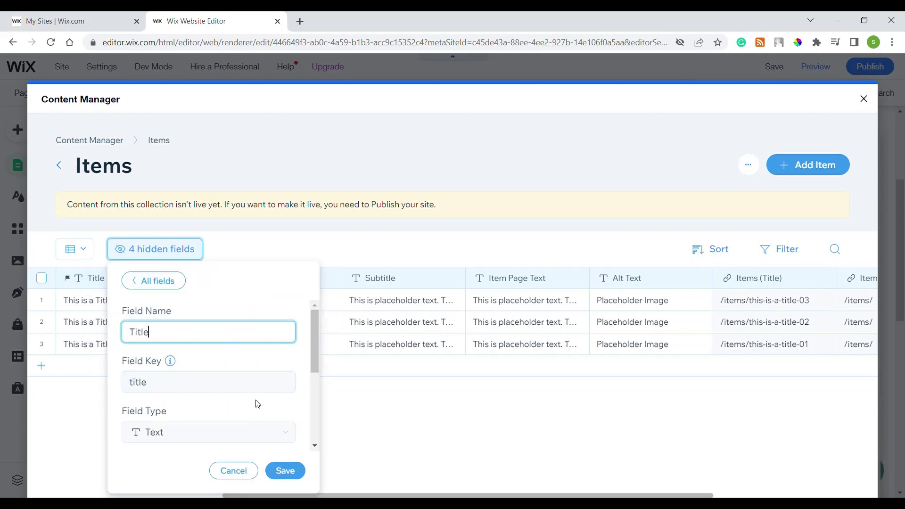
{"action": "scroll", "coordinate": [258, 404], "scroll_direction": "down", "scroll_amount": 5}
{"action": "scroll", "coordinate": [232, 398], "scroll_direction": "up", "scroll_amount": 3}
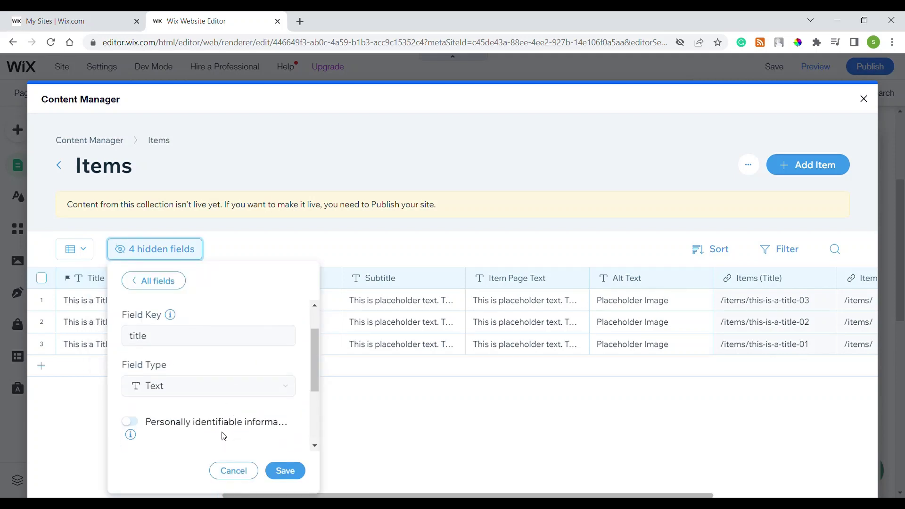
{"action": "scroll", "coordinate": [224, 436], "scroll_direction": "down", "scroll_amount": 1}
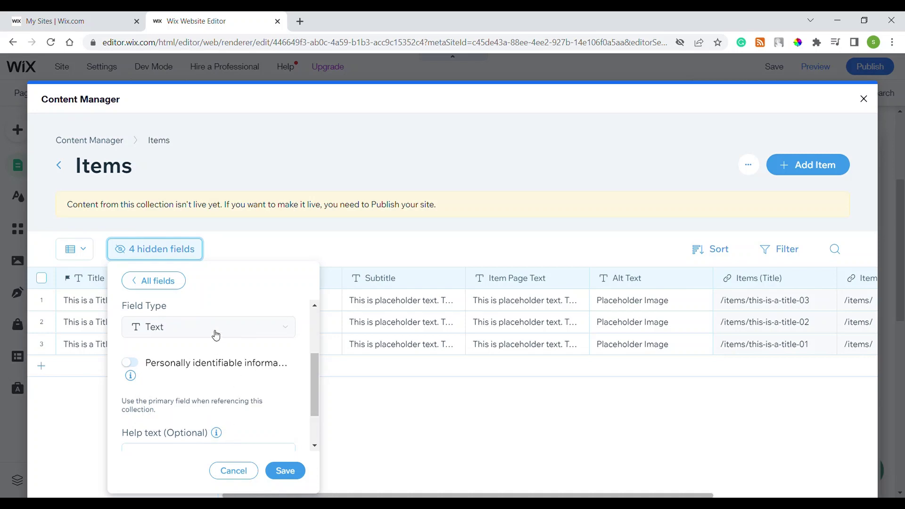
{"action": "scroll", "coordinate": [218, 387], "scroll_direction": "up", "scroll_amount": 2}
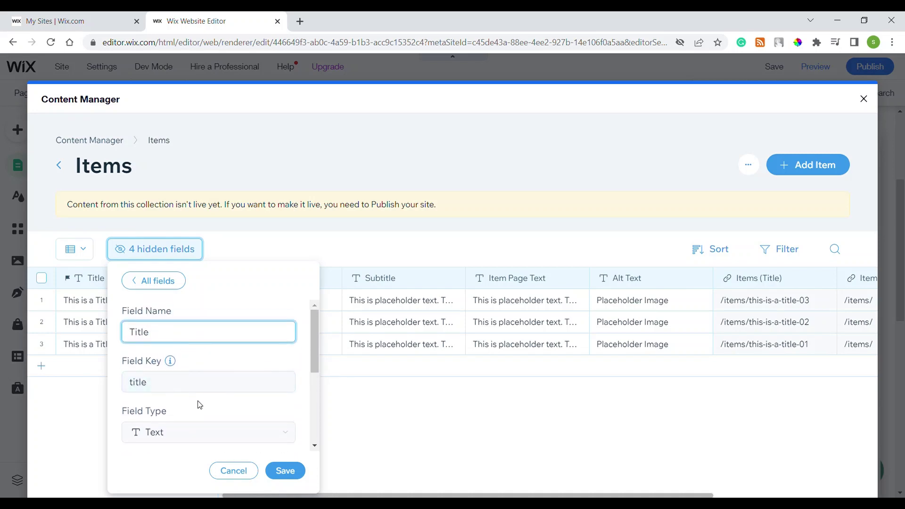
{"action": "scroll", "coordinate": [196, 415], "scroll_direction": "down", "scroll_amount": 1}
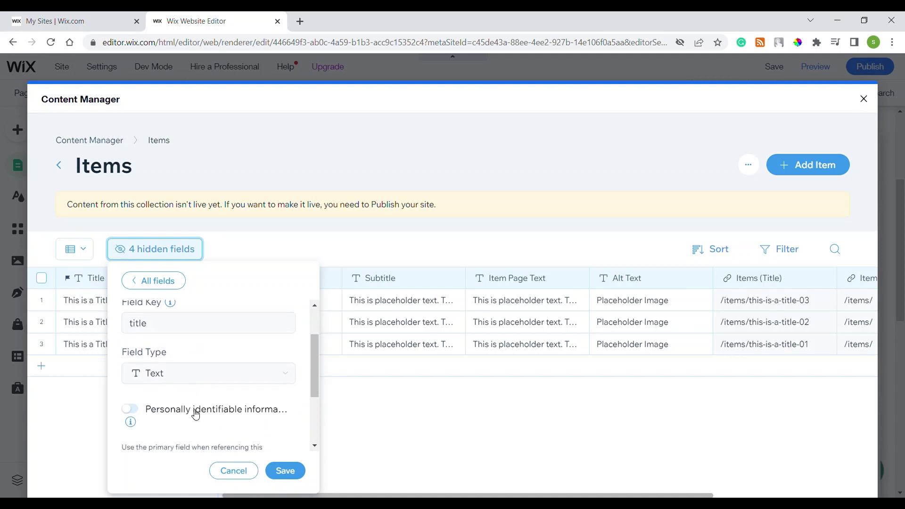
{"action": "left_click", "coordinate": [393, 420]}
Examine the properties of the Image field in the Items collection
{"action": "left_click", "coordinate": [289, 279]}
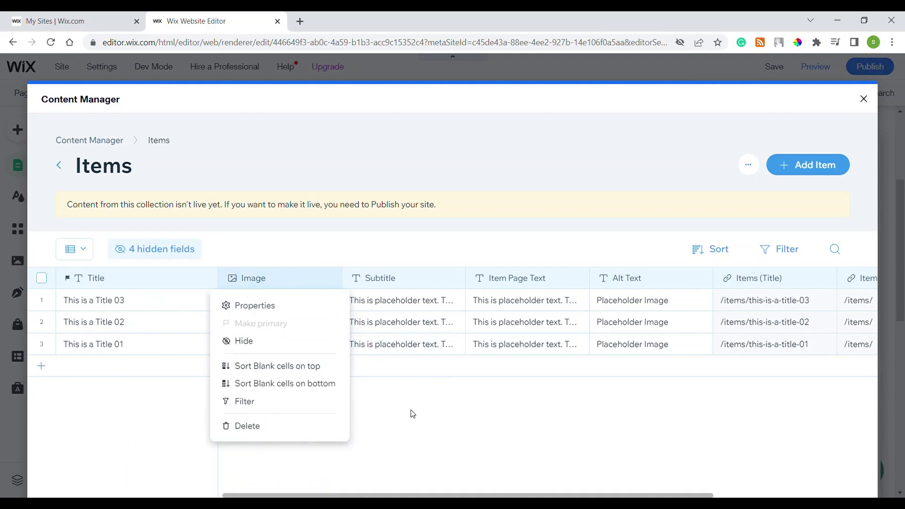
{"action": "left_click", "coordinate": [265, 314]}
{"action": "left_click", "coordinate": [386, 404]}
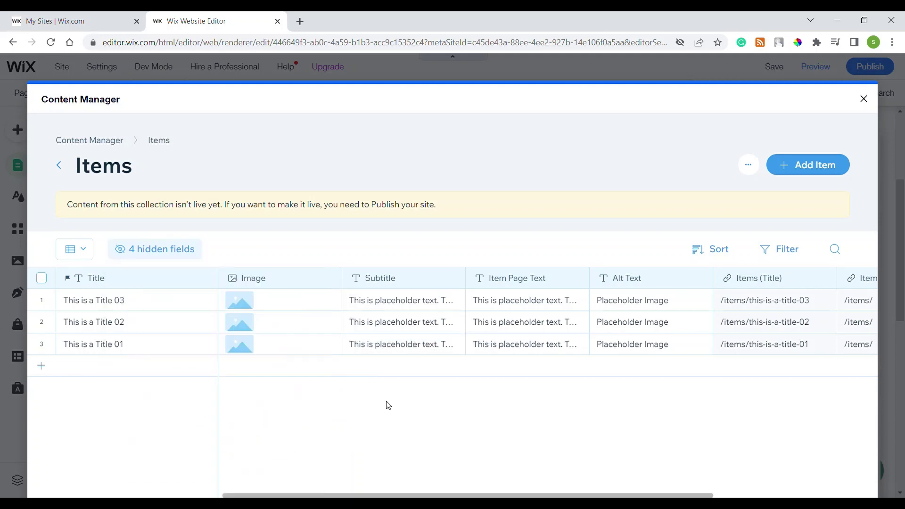
{"action": "left_click", "coordinate": [303, 288]}
{"action": "left_click", "coordinate": [264, 310]}
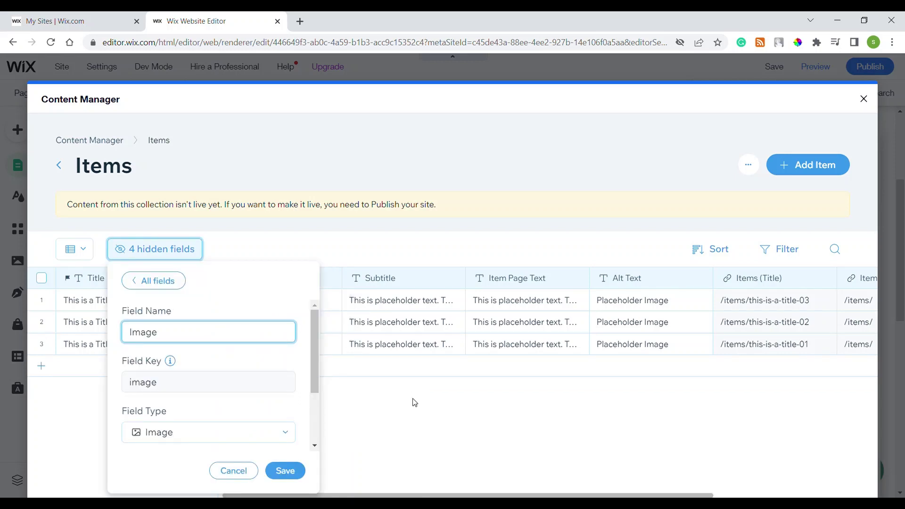
{"action": "left_click", "coordinate": [412, 402]}
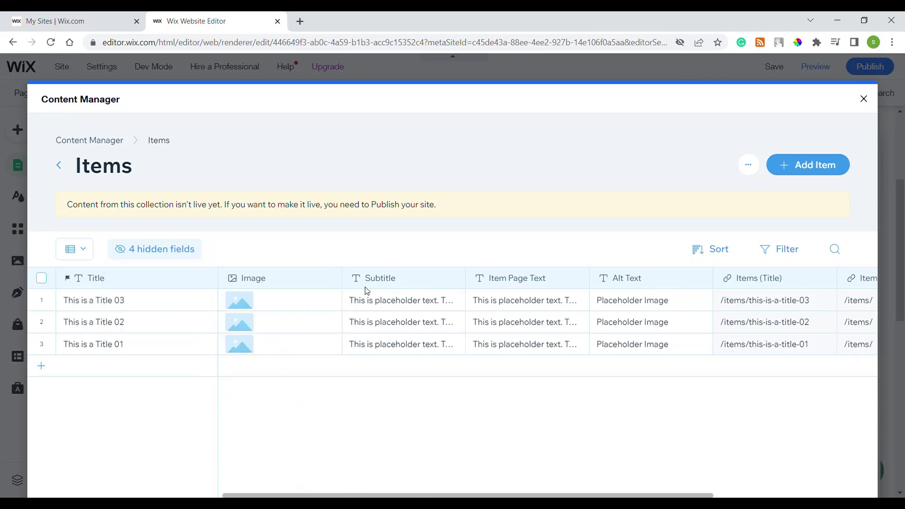
Examine the properties of the Subtitle, Item Page Text, Alt Text and Items (Title) fields in turn
{"action": "left_click", "coordinate": [400, 281]}
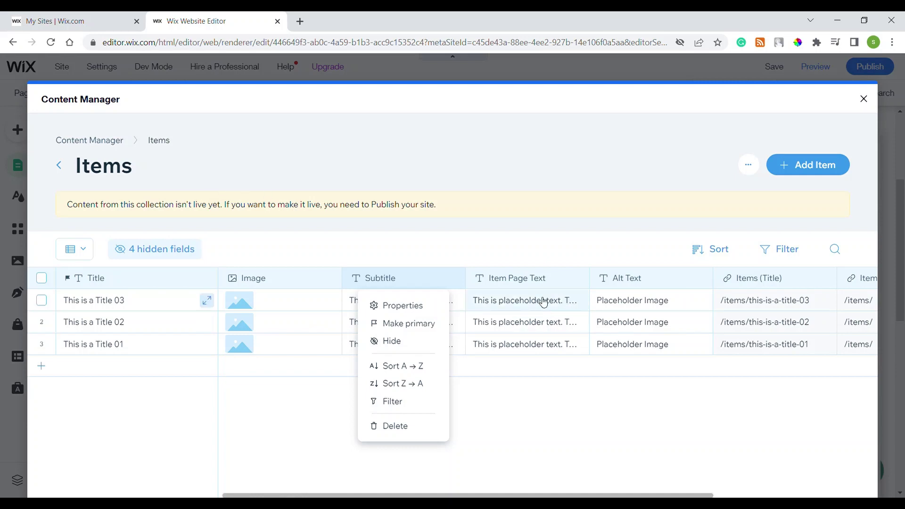
{"action": "left_click", "coordinate": [396, 312]}
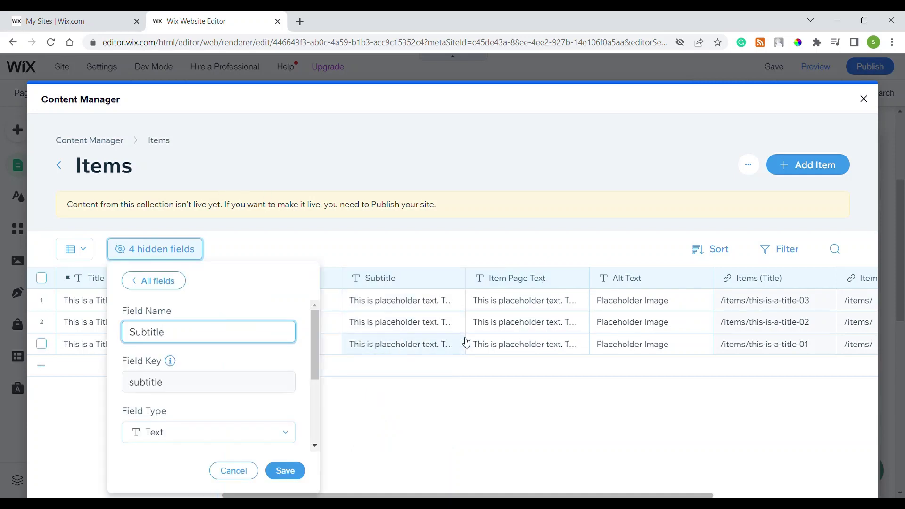
{"action": "left_click", "coordinate": [543, 284]}
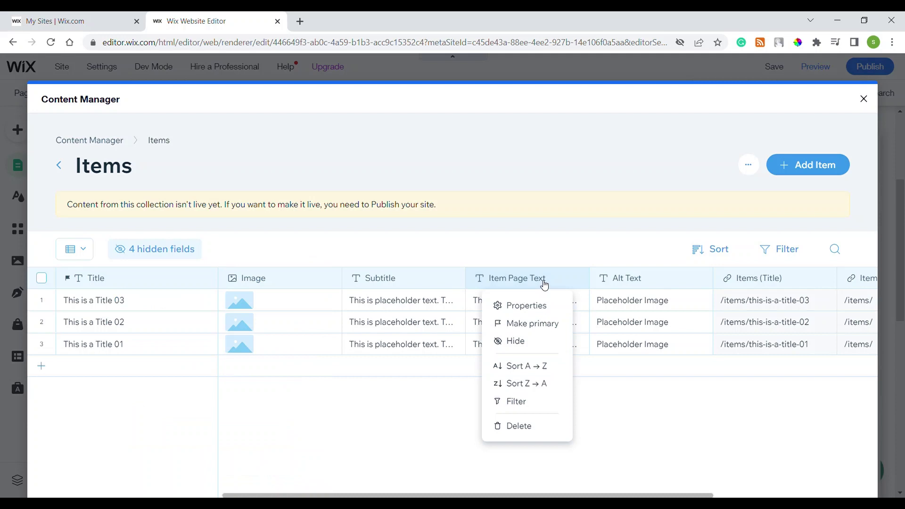
{"action": "left_click", "coordinate": [536, 306]}
{"action": "left_click", "coordinate": [641, 281]}
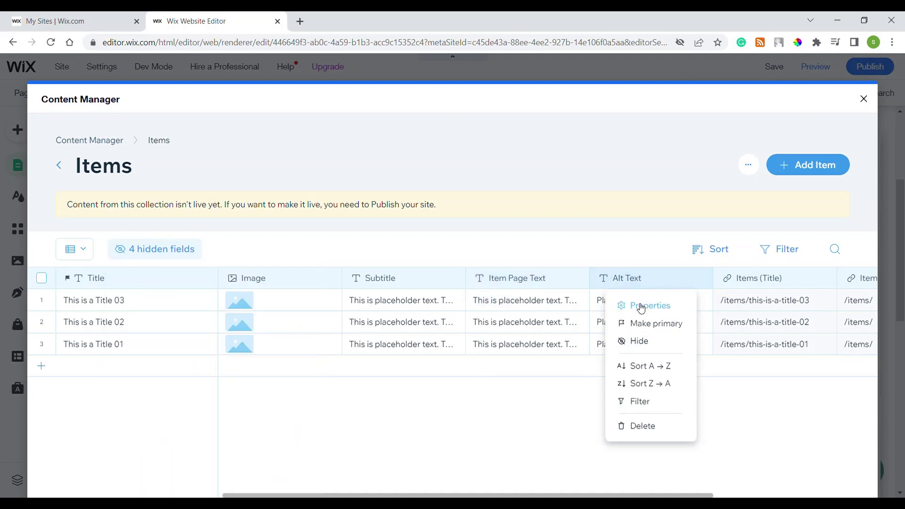
{"action": "left_click", "coordinate": [639, 307]}
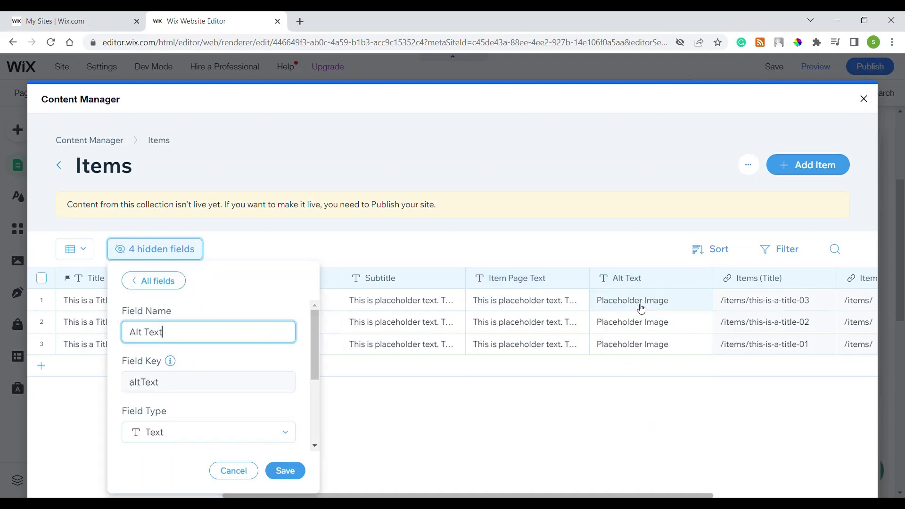
{"action": "left_click", "coordinate": [755, 283]}
{"action": "left_click", "coordinate": [754, 306]}
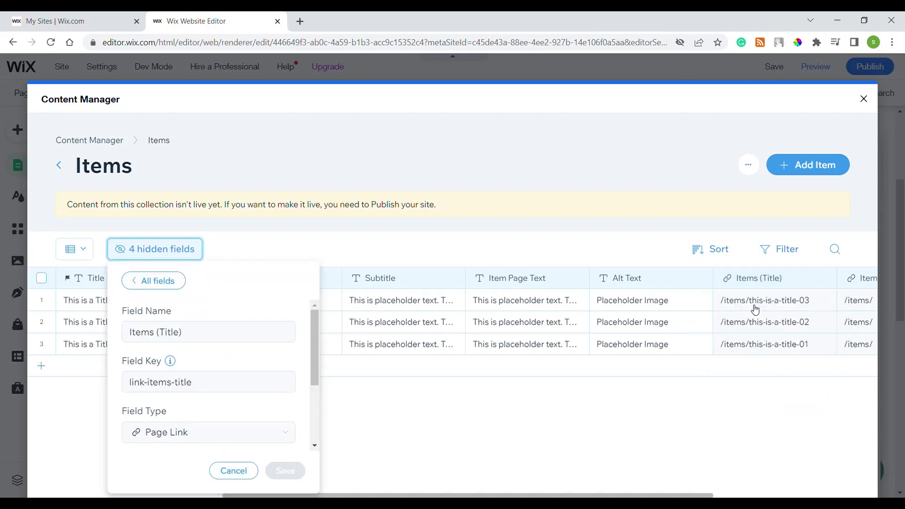
{"action": "left_click", "coordinate": [472, 483]}
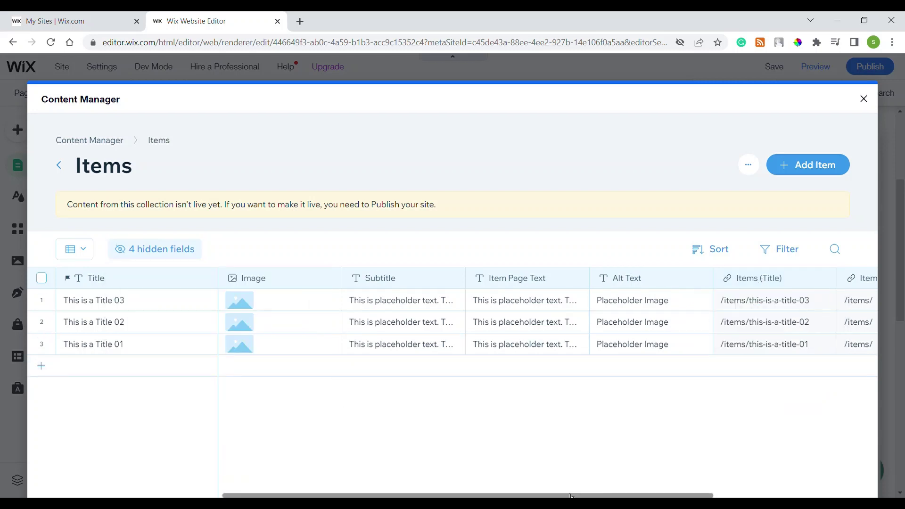
Add a field of type Rich Content to the Items collection, keeping its default name and key
{"action": "left_click_drag", "start_coordinate": [569, 494], "coordinate": [741, 481]}
{"action": "left_click", "coordinate": [780, 281]}
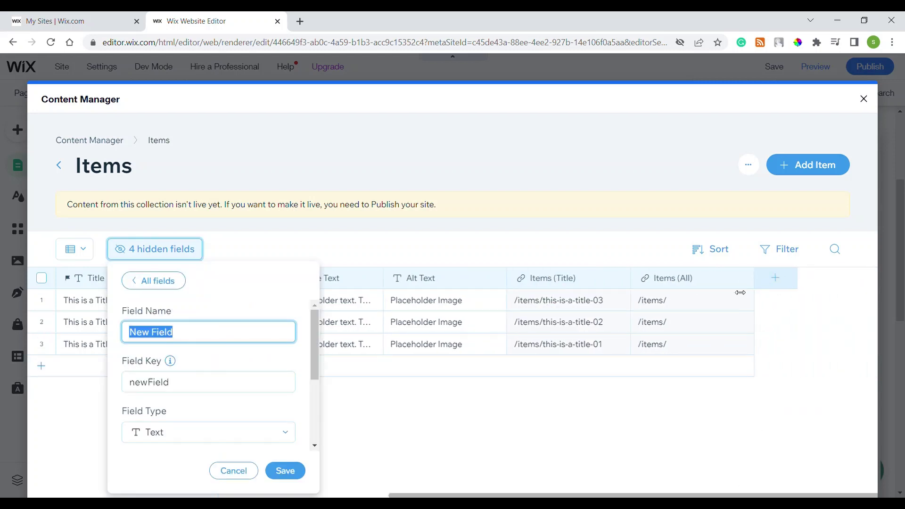
{"action": "scroll", "coordinate": [215, 415], "scroll_direction": "down", "scroll_amount": 2}
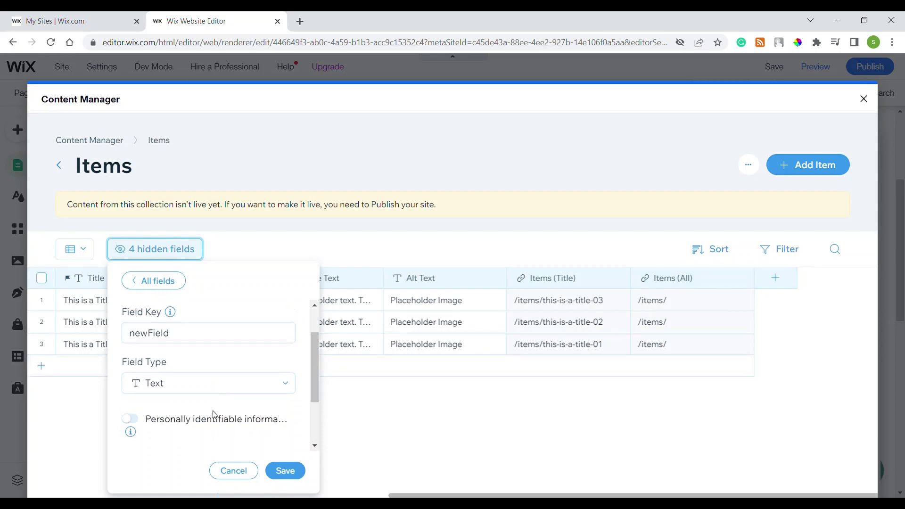
{"action": "left_click", "coordinate": [216, 377]}
{"action": "scroll", "coordinate": [211, 452], "scroll_direction": "down", "scroll_amount": 4}
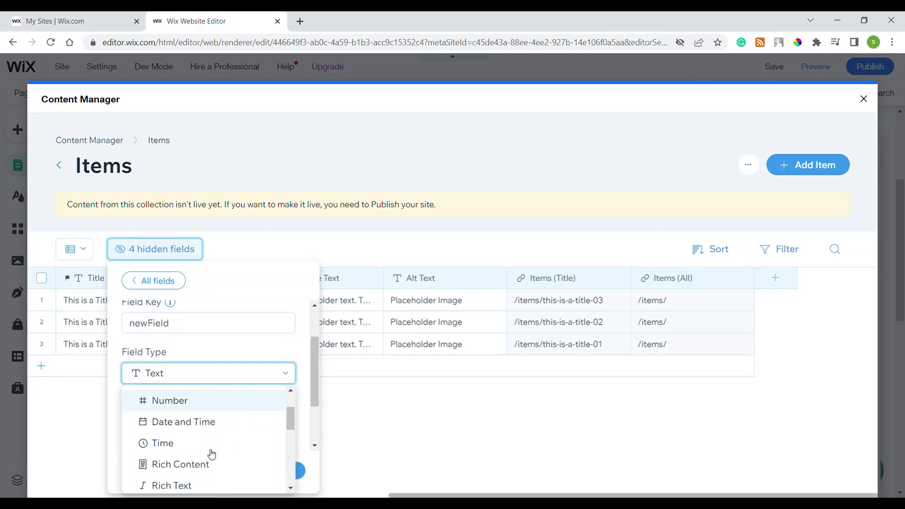
{"action": "left_click", "coordinate": [219, 409]}
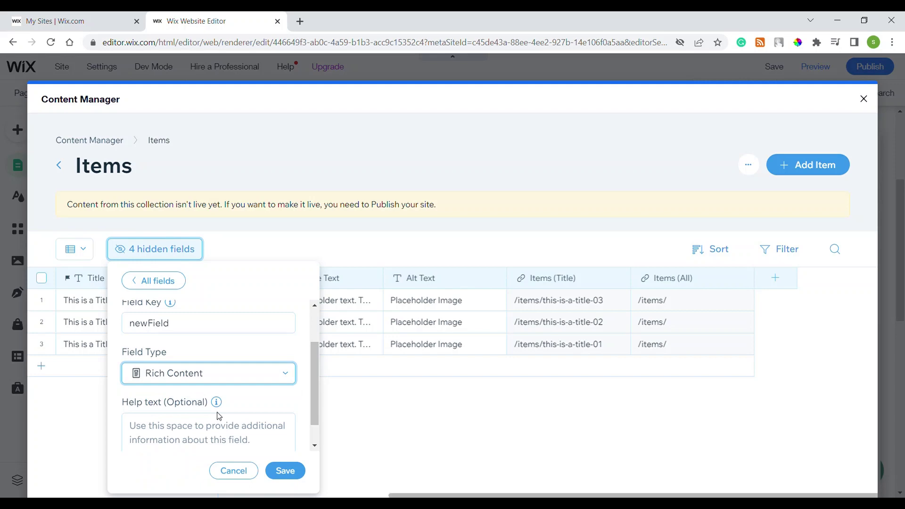
{"action": "left_click", "coordinate": [282, 478]}
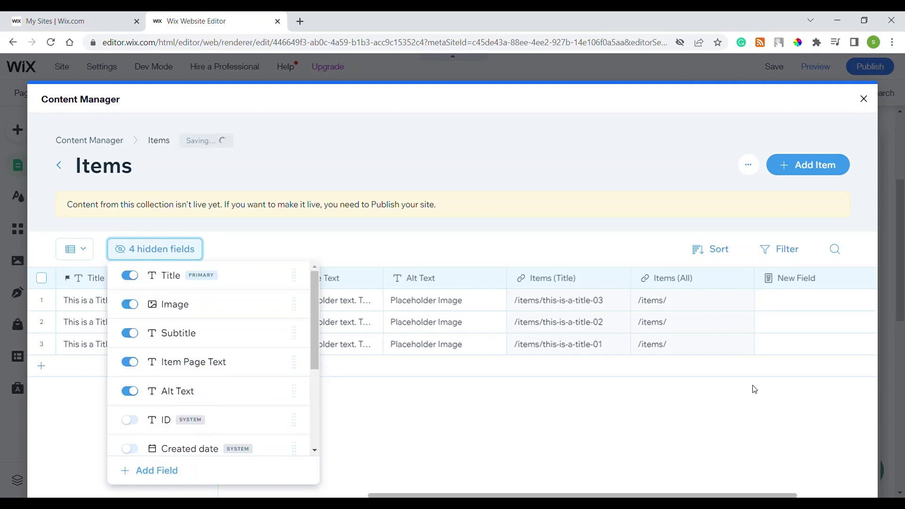
View the rich content editor for the first item's cell in the added field and close it without entering content
{"action": "left_click", "coordinate": [814, 307]}
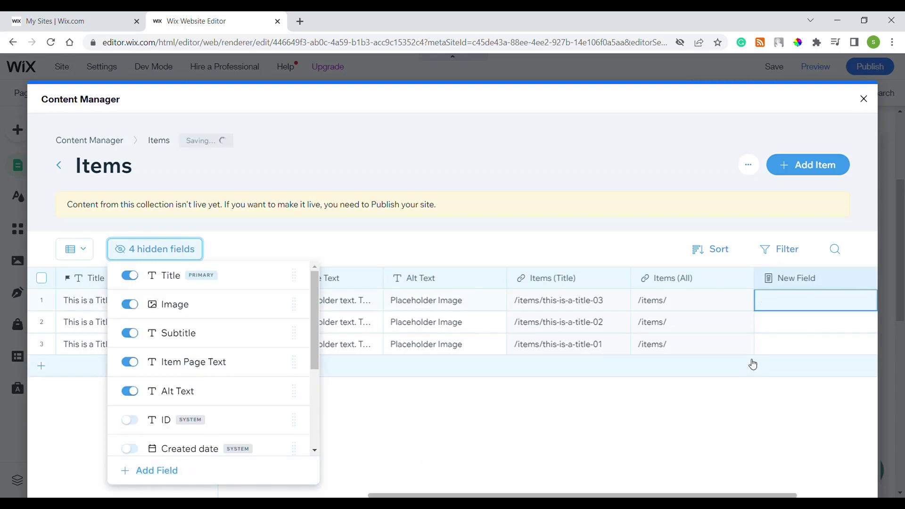
{"action": "left_click", "coordinate": [793, 307]}
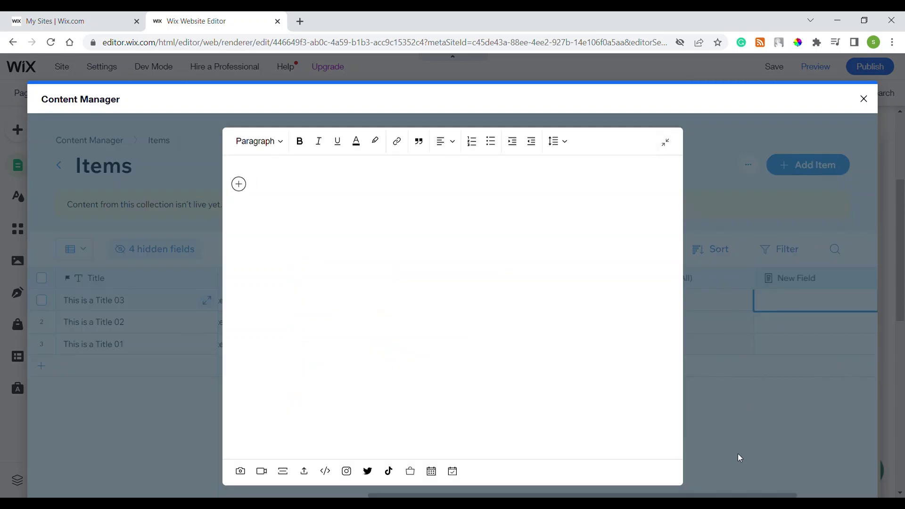
{"action": "left_click", "coordinate": [669, 144]}
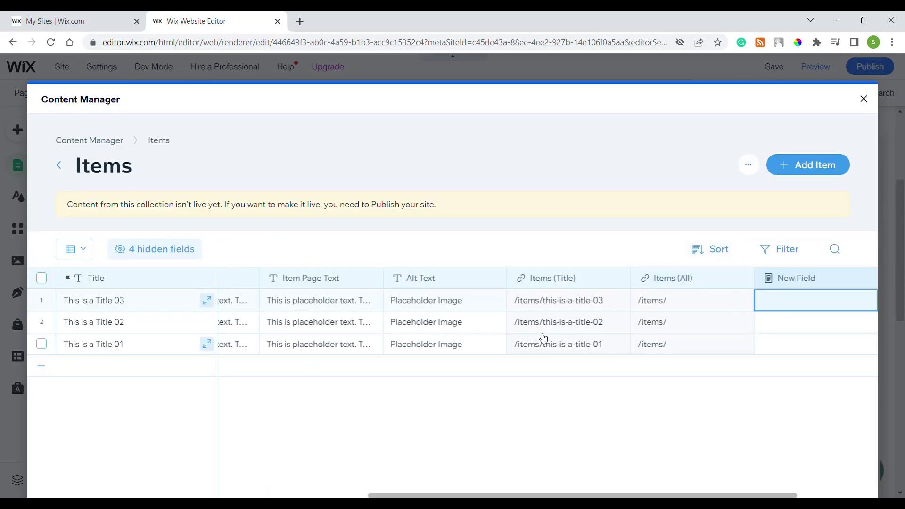
Read through the full Item Page Text of the first item, "This is a Title 03"
{"action": "left_click", "coordinate": [315, 280]}
{"action": "left_click", "coordinate": [422, 304]}
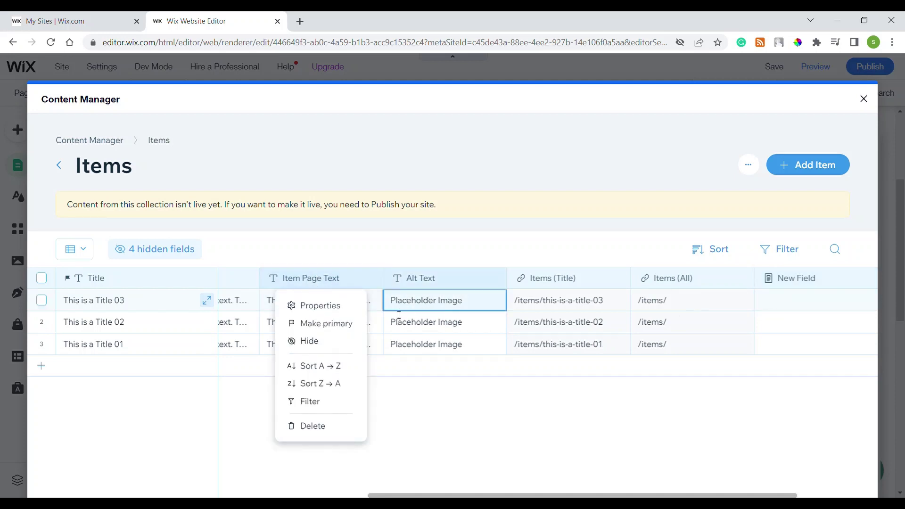
{"action": "left_click", "coordinate": [269, 304]}
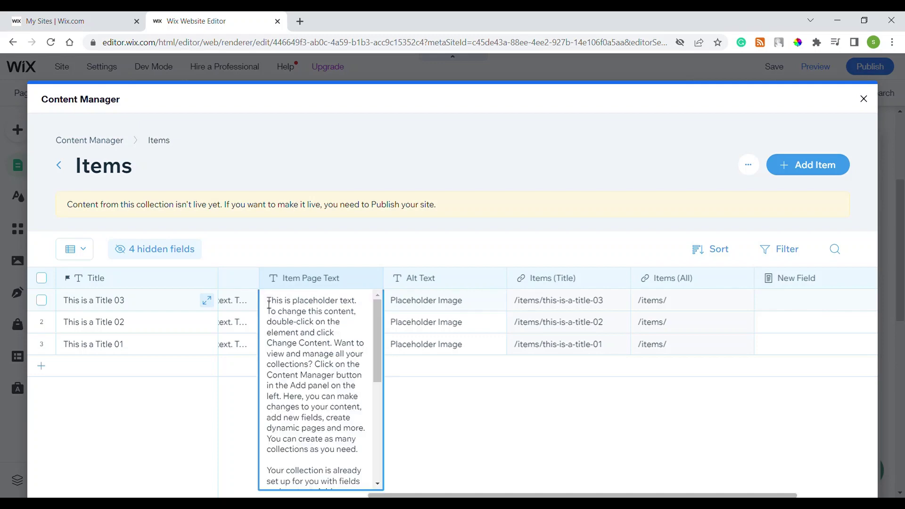
{"action": "scroll", "coordinate": [329, 354], "scroll_direction": "down", "scroll_amount": 5}
{"action": "scroll", "coordinate": [330, 353], "scroll_direction": "up", "scroll_amount": 4}
{"action": "scroll", "coordinate": [331, 354], "scroll_direction": "down", "scroll_amount": 5}
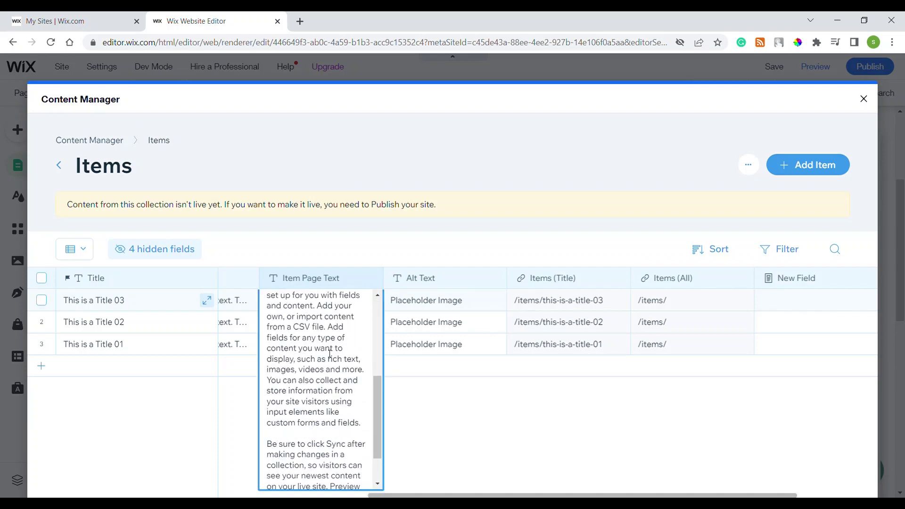
{"action": "scroll", "coordinate": [331, 354], "scroll_direction": "up", "scroll_amount": 5}
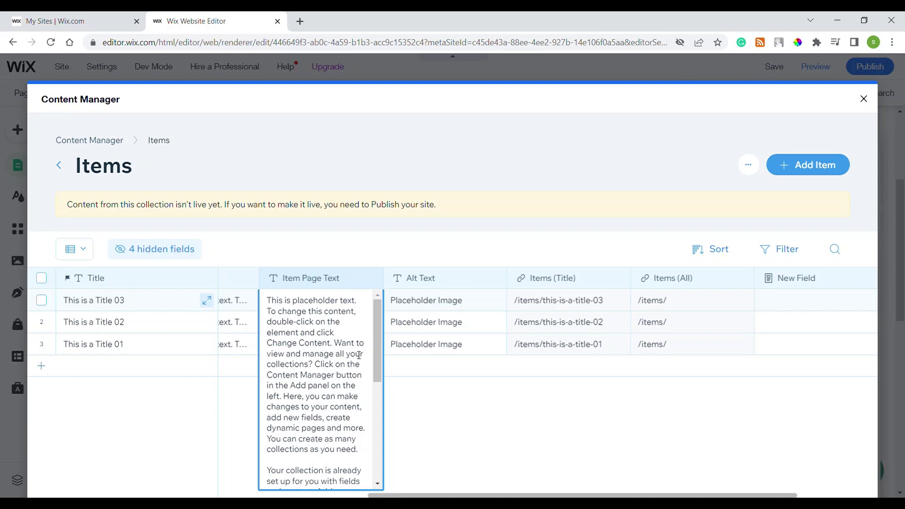
{"action": "left_click", "coordinate": [397, 423]}
{"action": "left_click", "coordinate": [342, 308]}
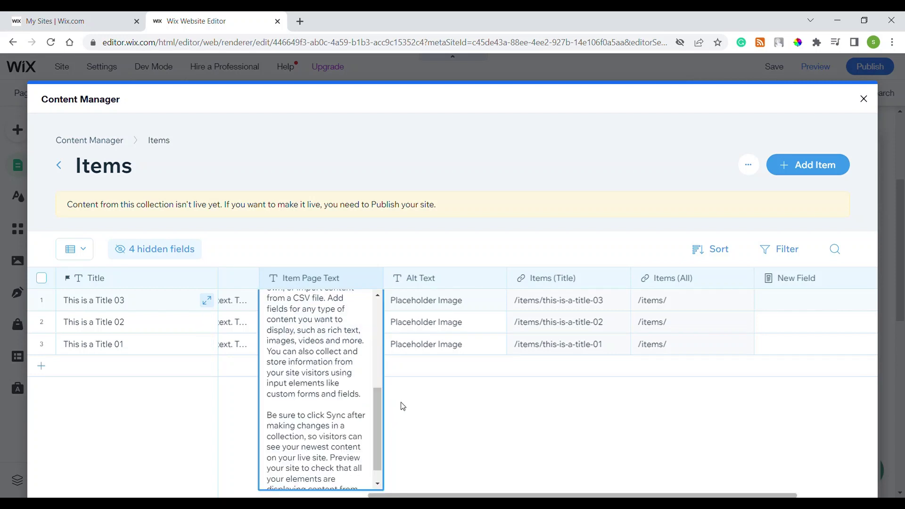
Compare the first item's Item Page Text cell with the rich content editor of its New Field cell
{"action": "left_click", "coordinate": [633, 476]}
{"action": "left_click", "coordinate": [809, 304]}
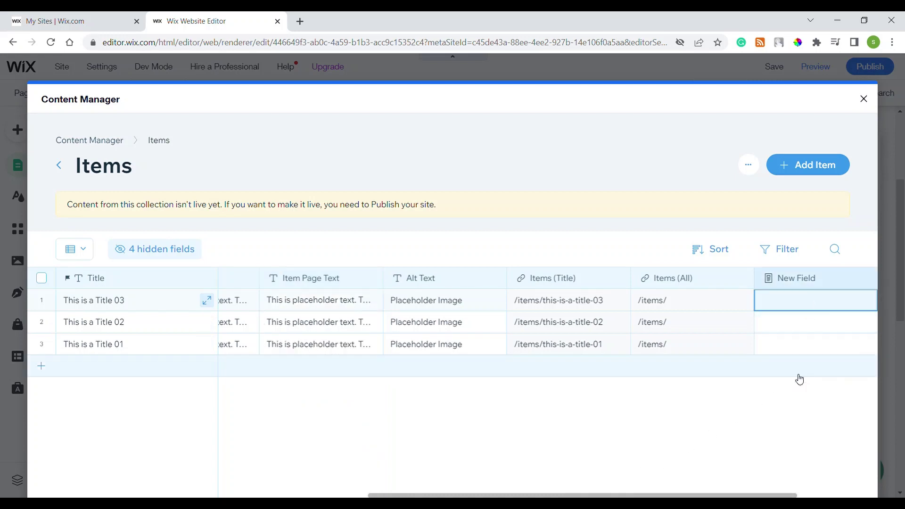
{"action": "left_click", "coordinate": [308, 285]}
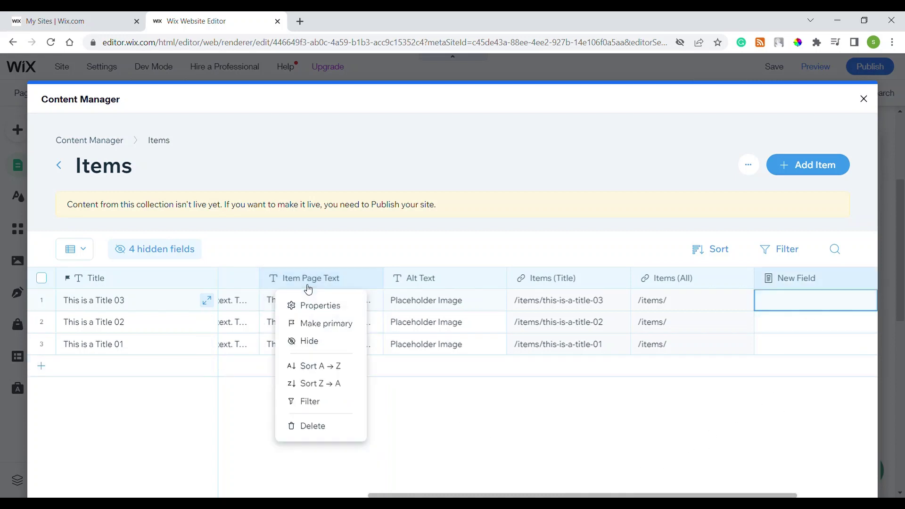
{"action": "left_click", "coordinate": [379, 305]}
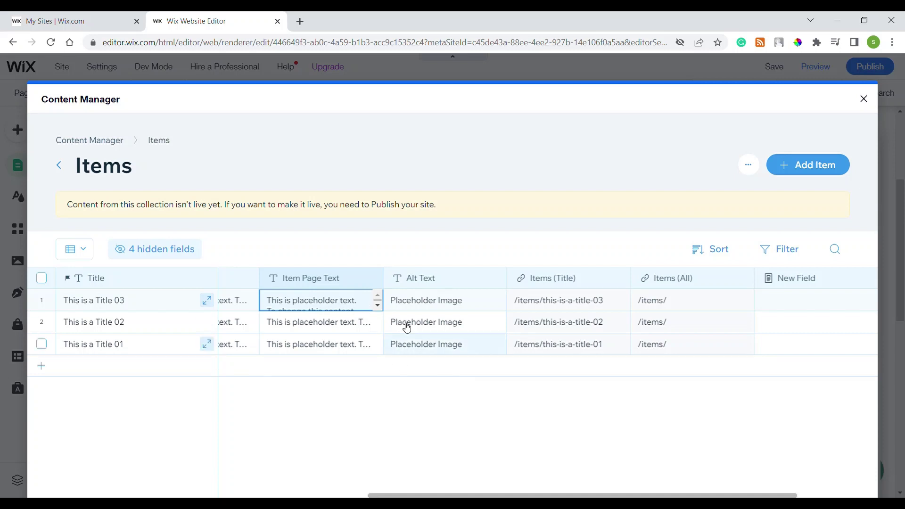
{"action": "left_click", "coordinate": [361, 300]}
{"action": "left_click", "coordinate": [671, 412]}
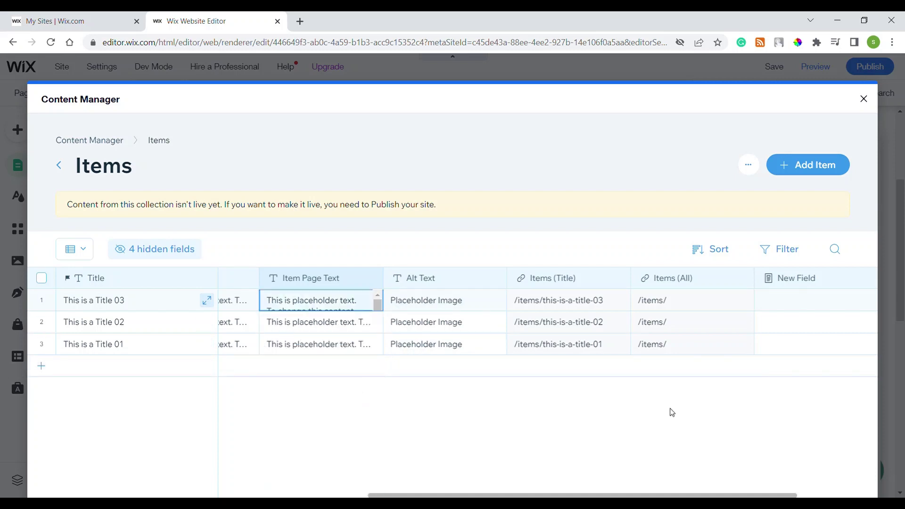
{"action": "left_click", "coordinate": [796, 300]}
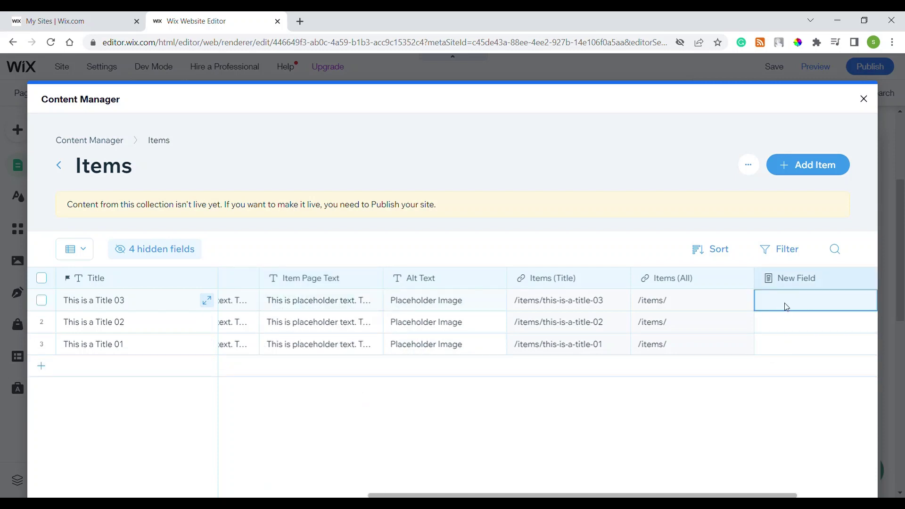
{"action": "left_click", "coordinate": [787, 306]}
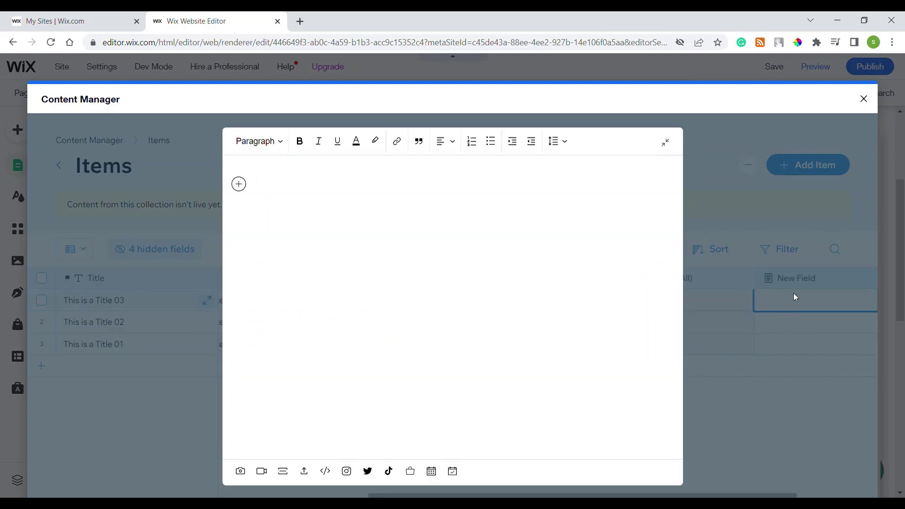
{"action": "left_click", "coordinate": [666, 142]}
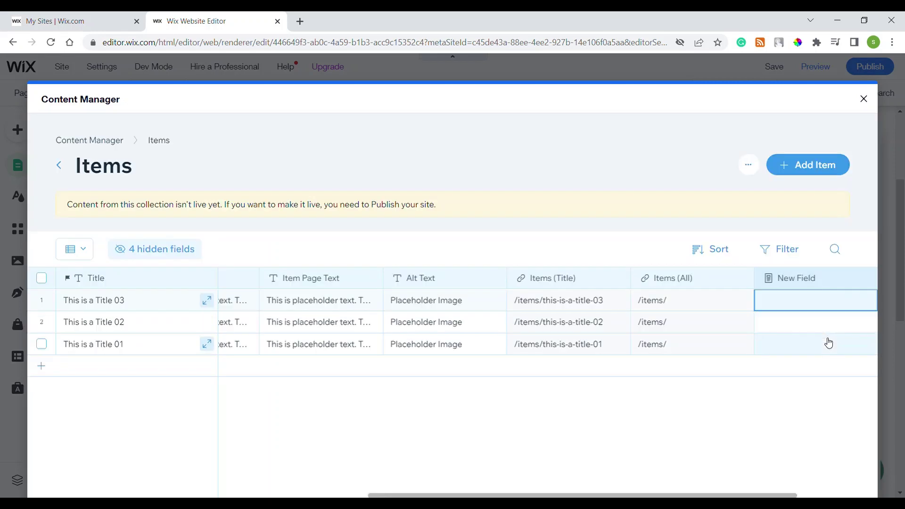
Enter "dvdv" as a Heading 1 line in the first item's New Field rich content and start a new line
{"action": "left_click", "coordinate": [782, 301]}
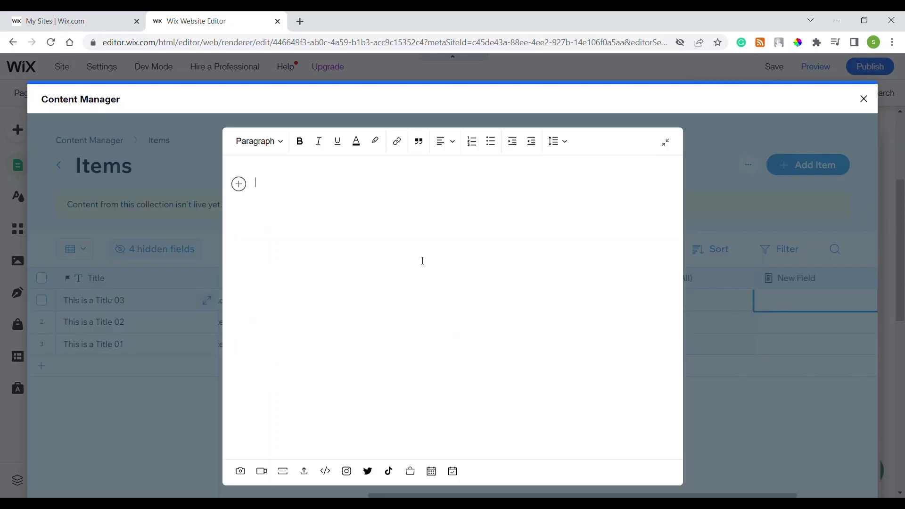
{"action": "left_click", "coordinate": [259, 141]}
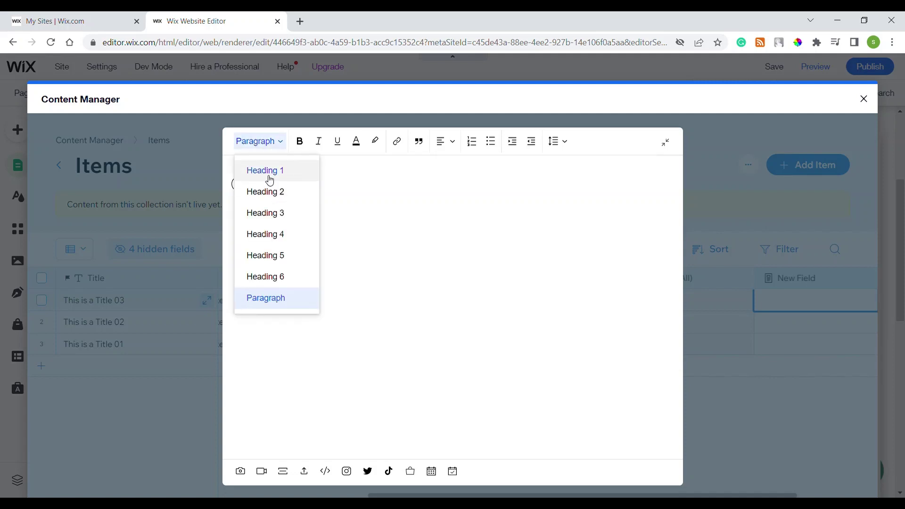
{"action": "left_click", "coordinate": [270, 171]}
{"action": "type", "text": "dvdv"}
{"action": "key", "text": "Return"}
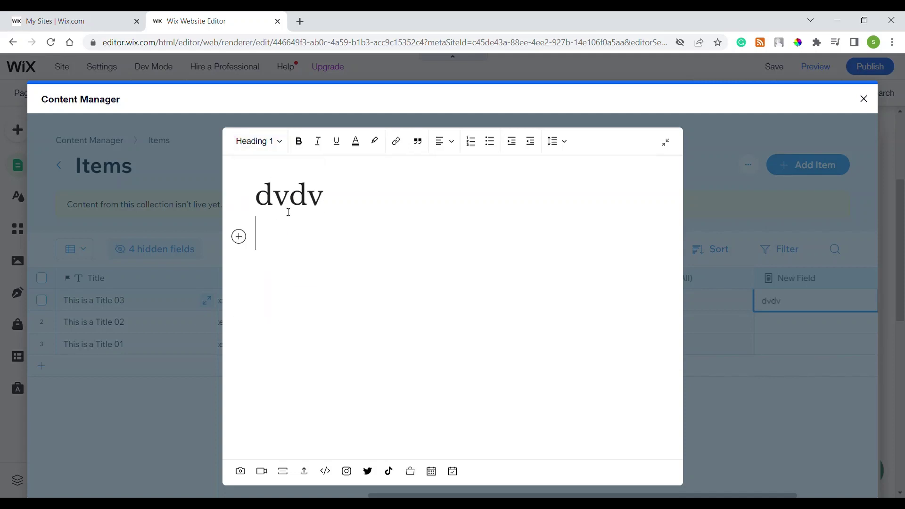
Try the Heading 2 and Heading 3 styles on the empty second line, and leave it set to Heading 4
{"action": "left_click", "coordinate": [264, 142]}
{"action": "left_click", "coordinate": [260, 191]}
{"action": "left_click", "coordinate": [266, 143]}
{"action": "left_click", "coordinate": [263, 213]}
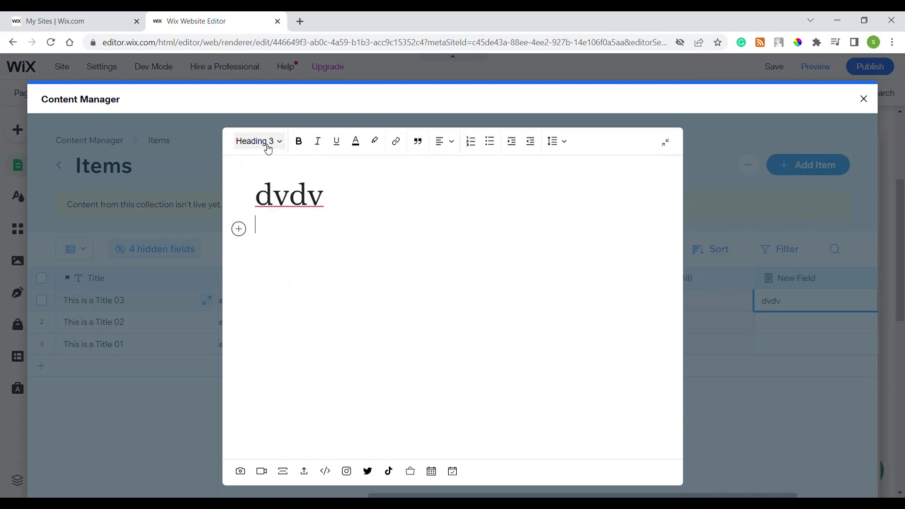
{"action": "left_click", "coordinate": [265, 143]}
{"action": "left_click", "coordinate": [265, 234]}
{"action": "left_click", "coordinate": [267, 144]}
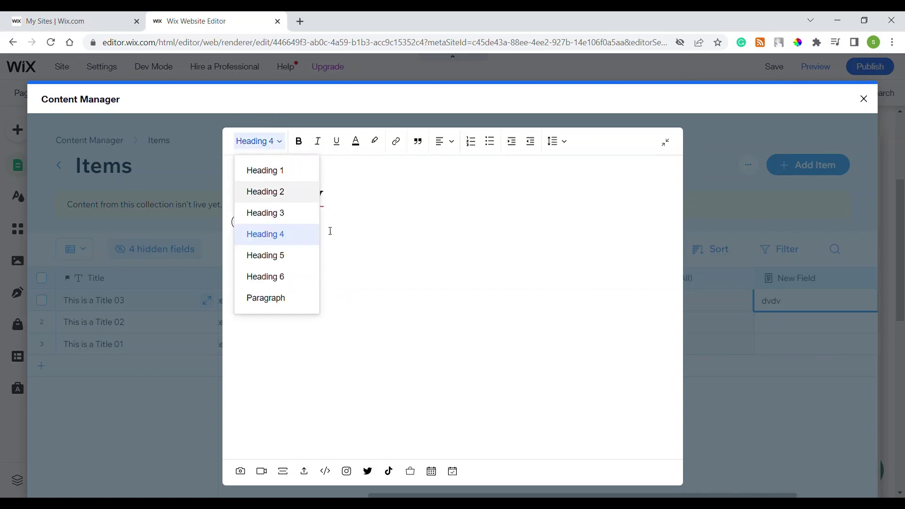
{"action": "left_click", "coordinate": [356, 296]}
Try bold, italic and underline on the "dvdv" heading, and remove the formatting again
{"action": "left_click_drag", "start_coordinate": [344, 208], "coordinate": [250, 195]}
{"action": "left_click", "coordinate": [298, 142]}
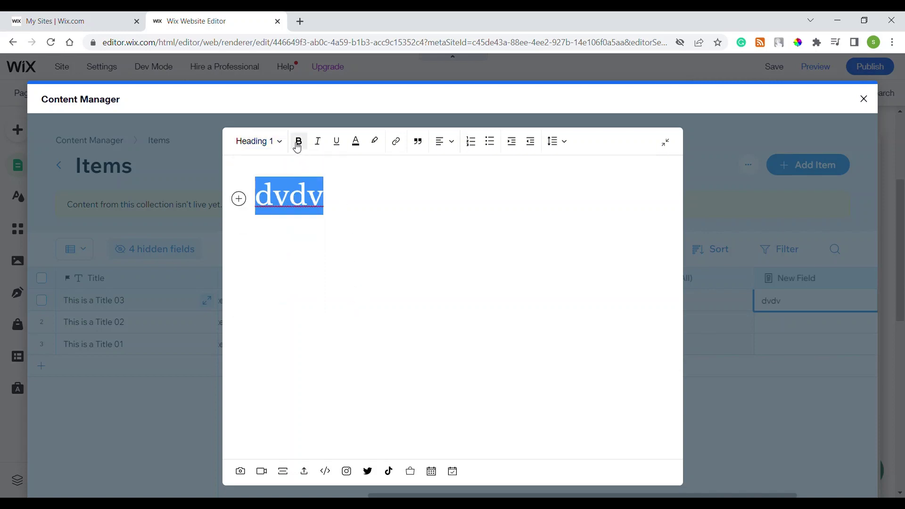
{"action": "left_click", "coordinate": [317, 141]}
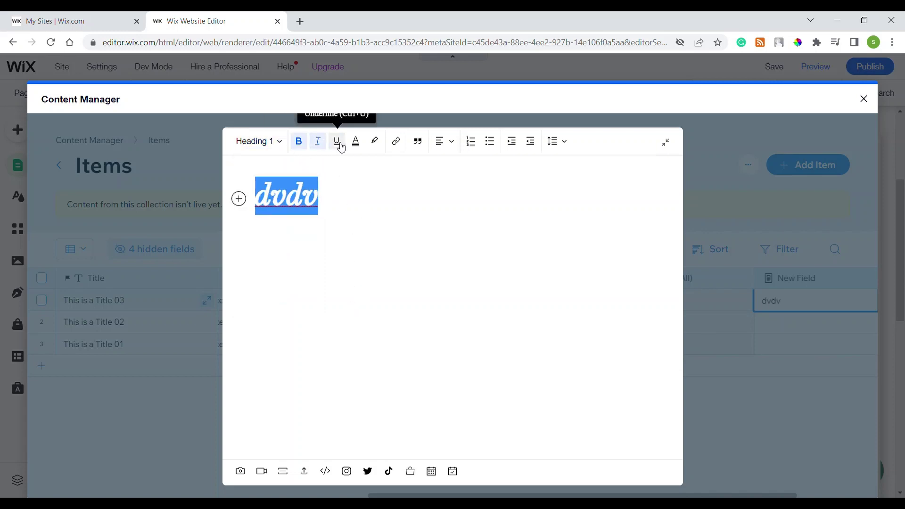
{"action": "left_click", "coordinate": [337, 141]}
{"action": "left_click", "coordinate": [395, 253]}
{"action": "left_click_drag", "start_coordinate": [325, 197], "coordinate": [234, 200]}
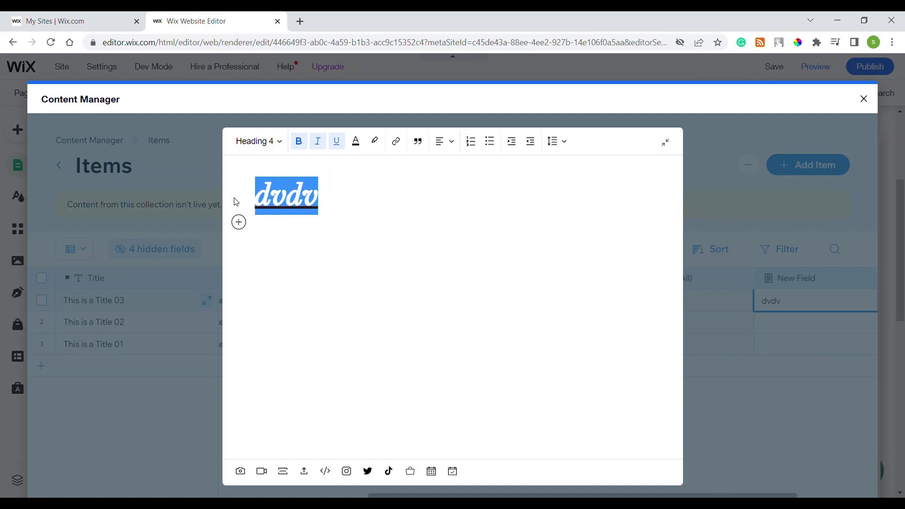
{"action": "left_click", "coordinate": [299, 142]}
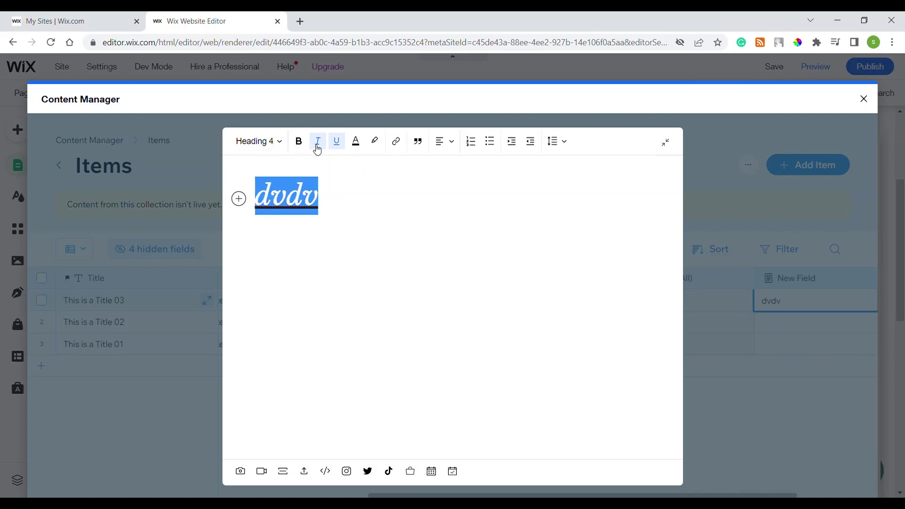
View the text colour and highlight colour options for the "dvdv" heading without applying a colour
{"action": "left_click", "coordinate": [356, 141]}
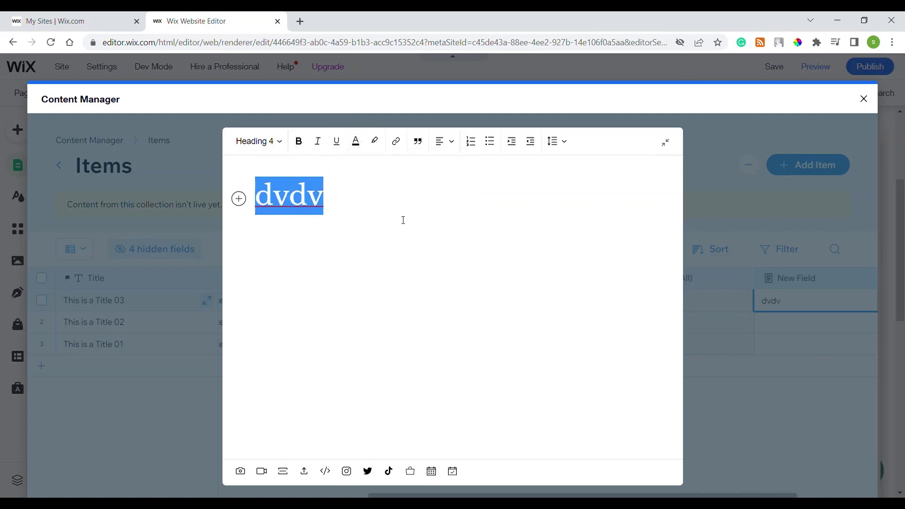
{"action": "left_click", "coordinate": [374, 142]}
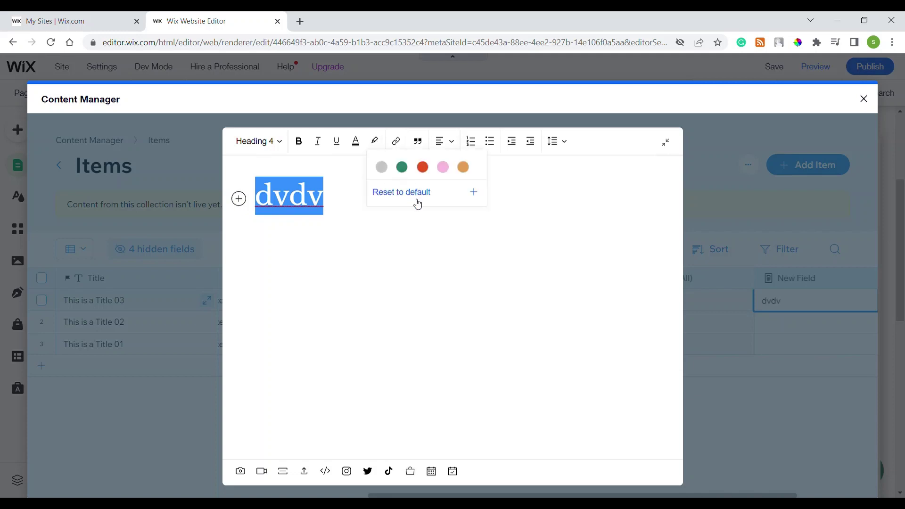
{"action": "left_click", "coordinate": [356, 141]}
{"action": "left_click", "coordinate": [416, 213]}
{"action": "key", "text": "Return"}
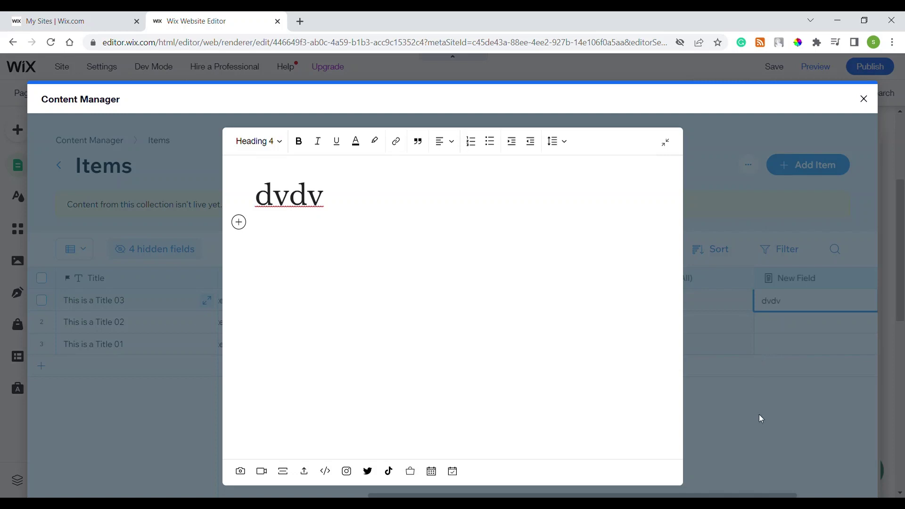
Close the rich content editor and the Content Manager to return to the site's Dynamic Pages list
{"action": "left_click", "coordinate": [665, 142]}
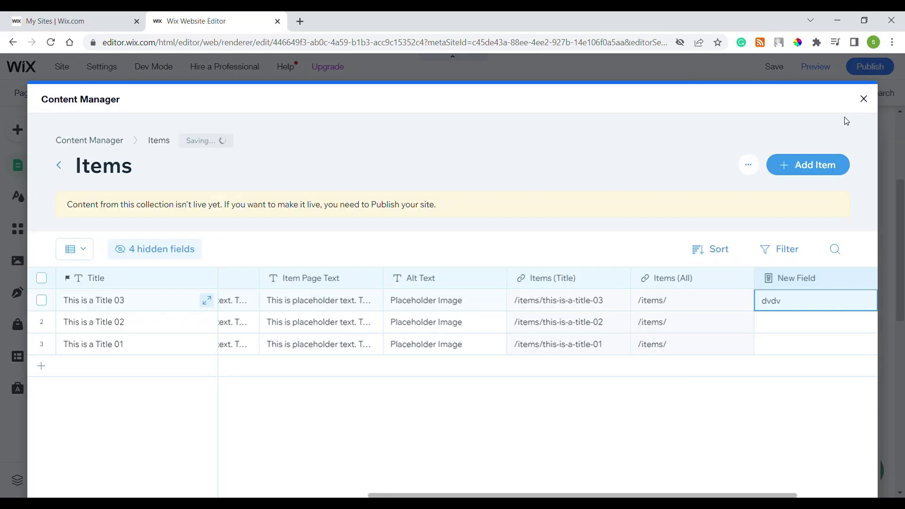
{"action": "left_click", "coordinate": [864, 99]}
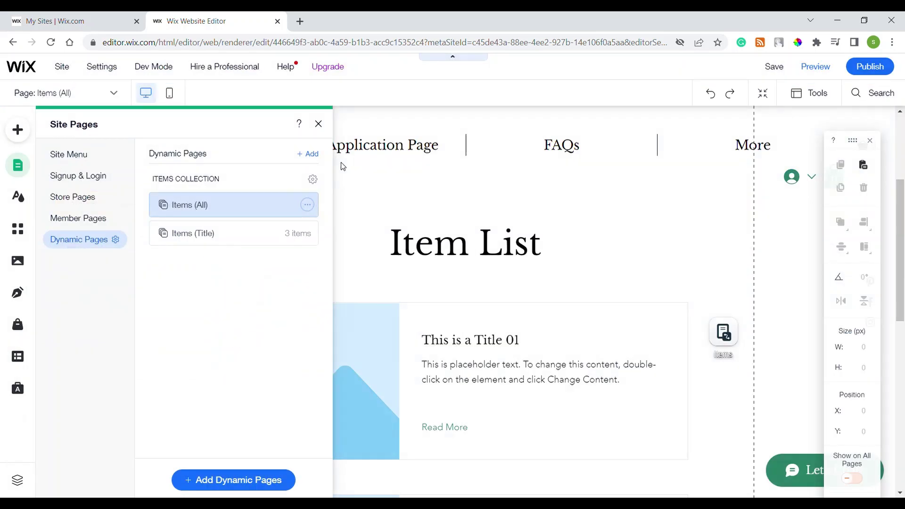